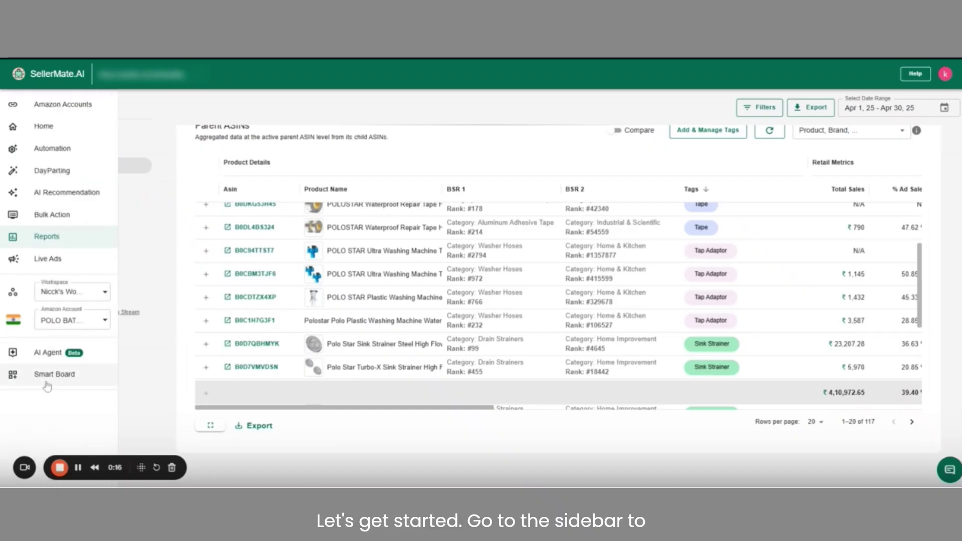
# - From the Smart Boards list, create a new board named 'Campaigns'
pyautogui.click(49, 379)
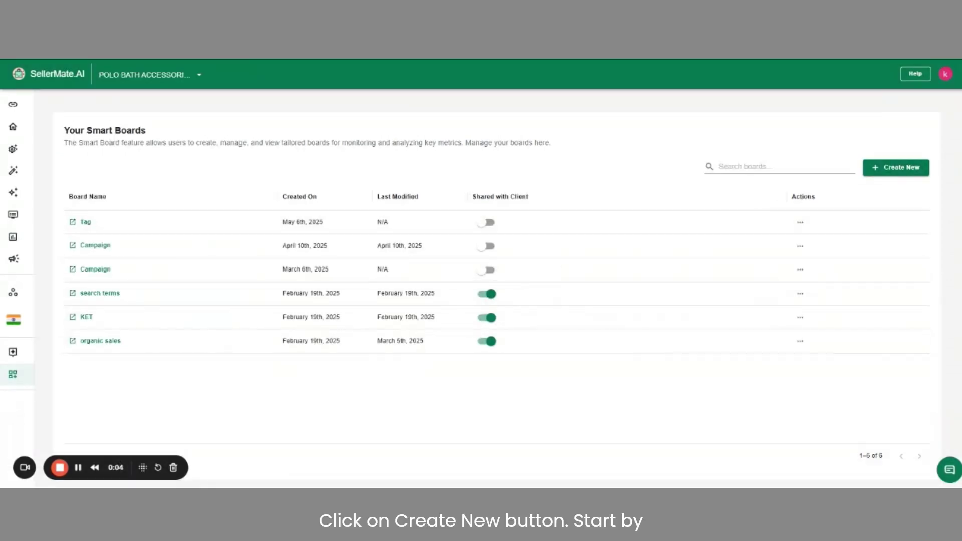
pyautogui.click(895, 173)
pyautogui.write('Campaig')
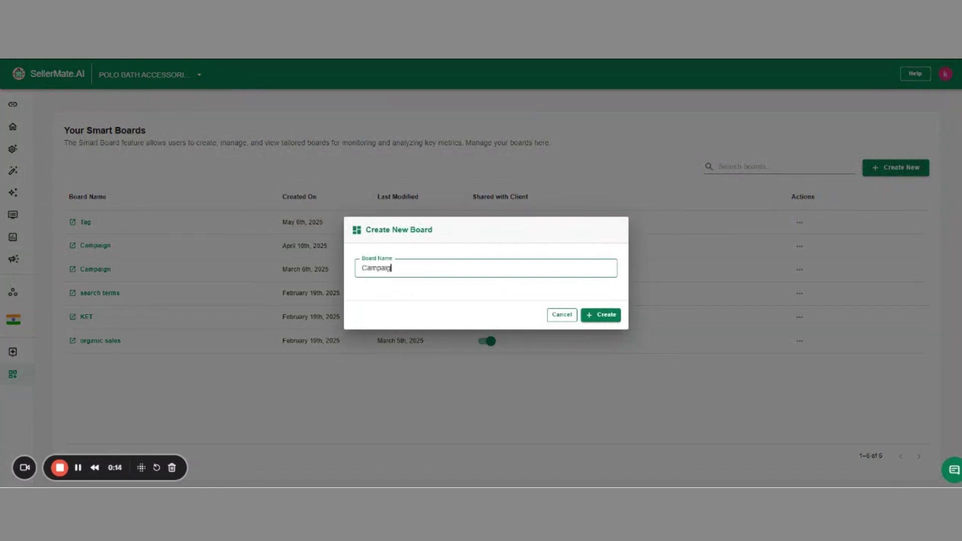
pyautogui.write('ns')
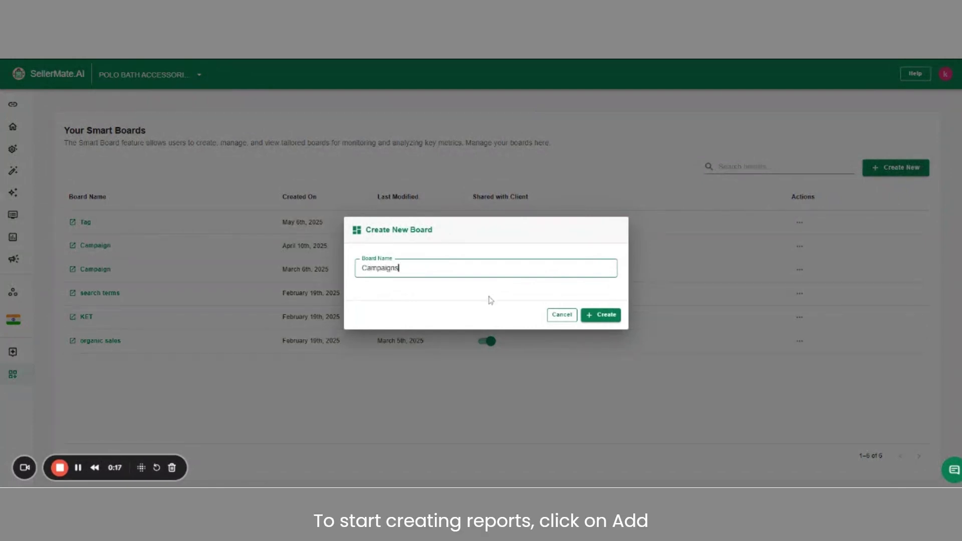
pyautogui.click(584, 316)
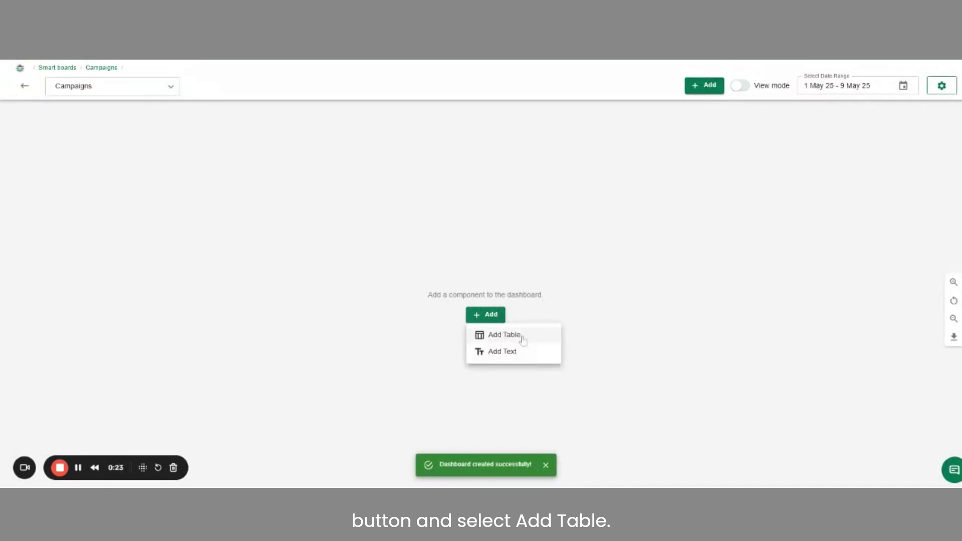
# - Build a Campaign-data table grouped by Sponsored Type with Ad Spend, Clicks and CVR values
pyautogui.click(500, 333)
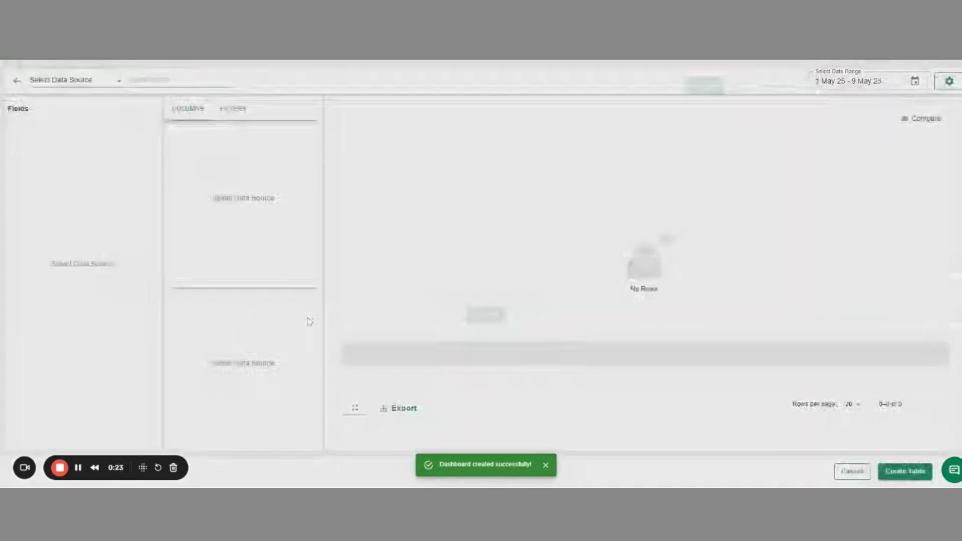
pyautogui.click(76, 82)
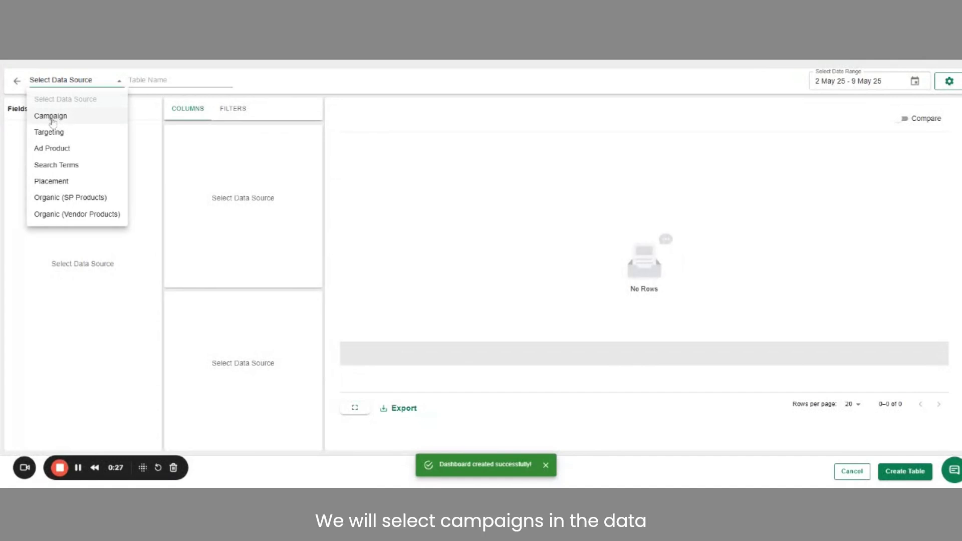
pyautogui.click(52, 120)
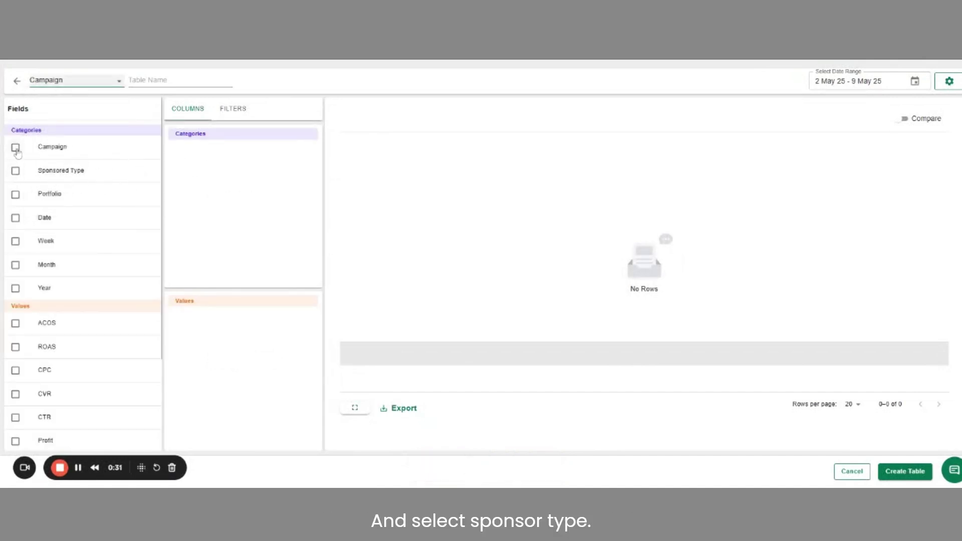
pyautogui.click(16, 170)
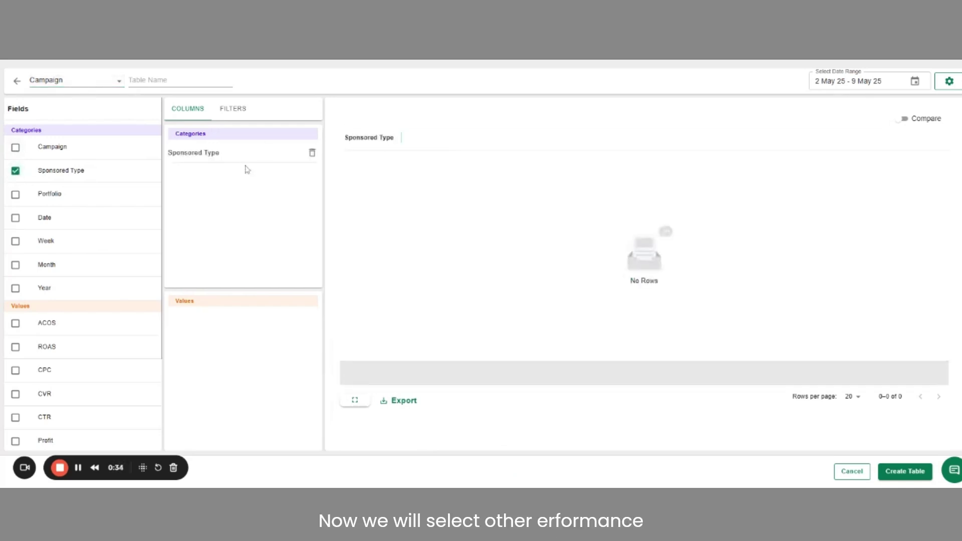
pyautogui.scroll(-3, 77, 347)
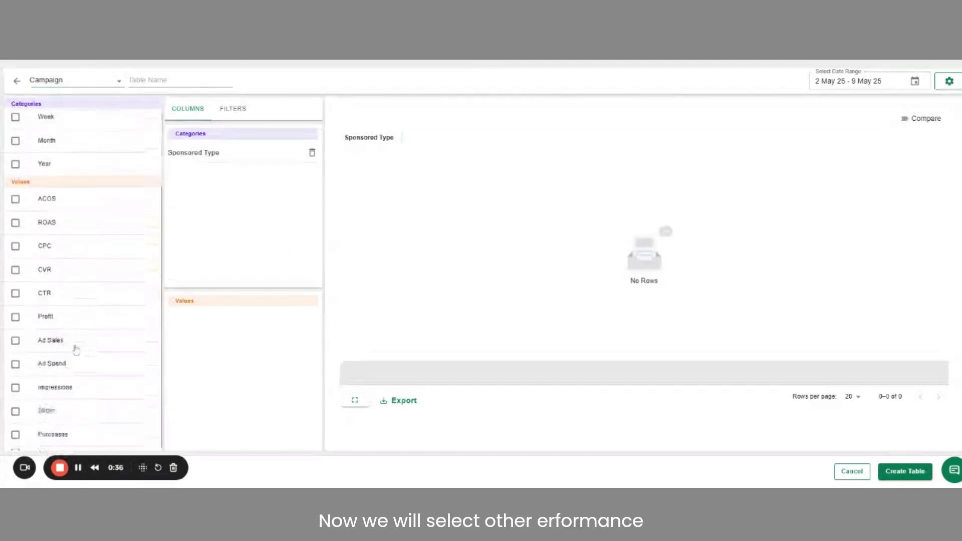
pyautogui.click(53, 366)
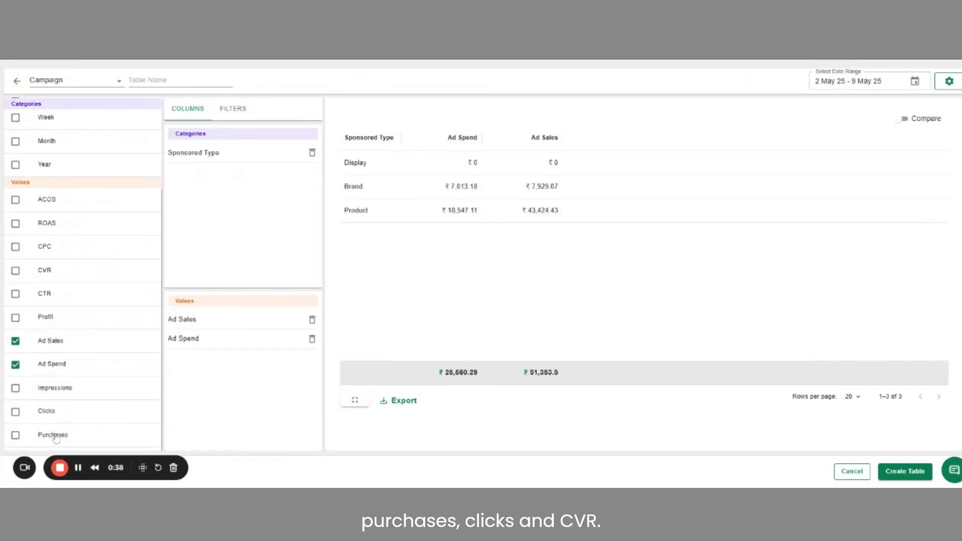
pyautogui.click(48, 412)
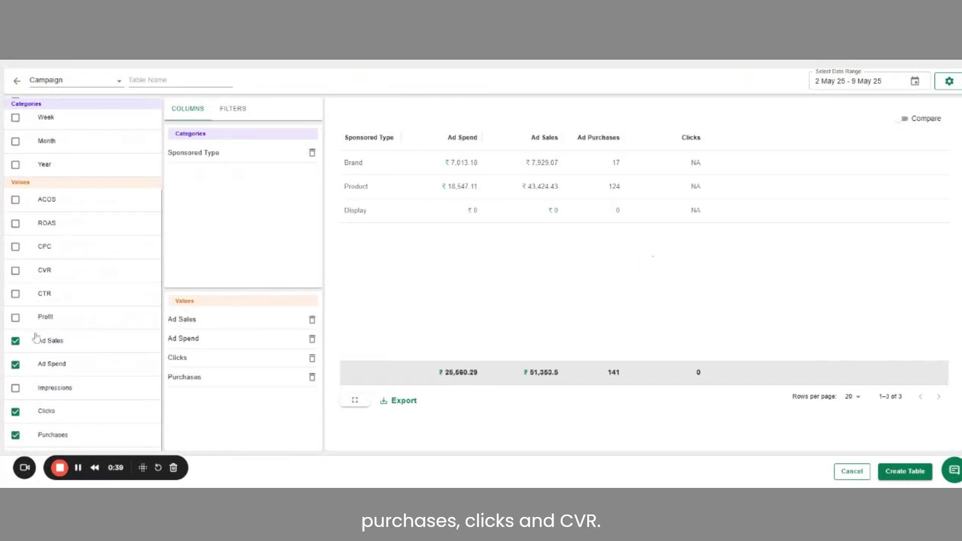
pyautogui.click(48, 271)
pyautogui.scroll(3, 75, 226)
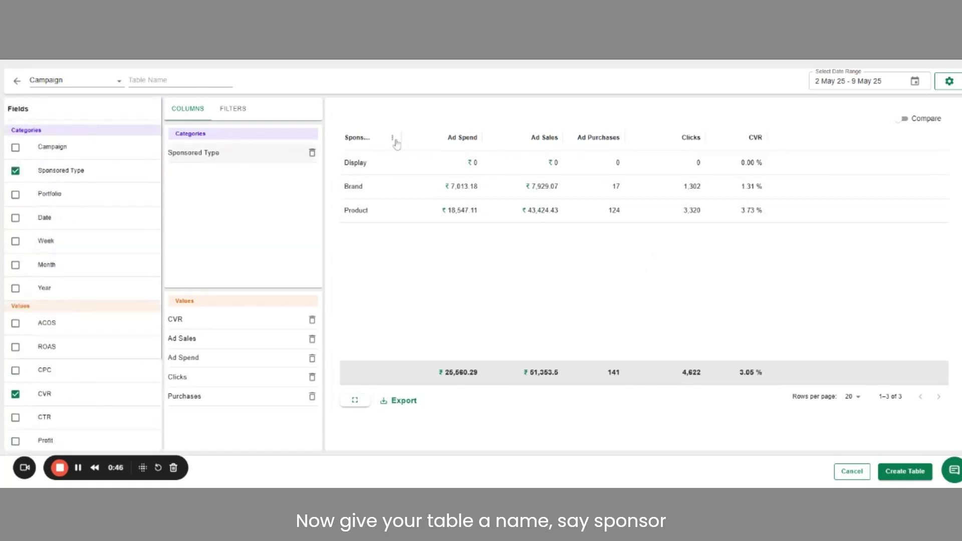
# - Name the table 'Sponsored Type' and add it to the board
pyautogui.click(180, 80)
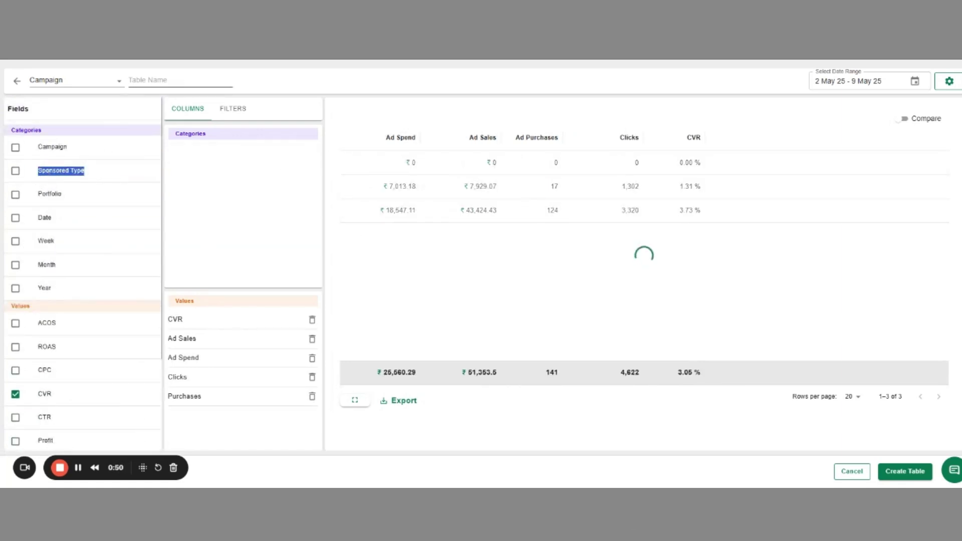
pyautogui.write('Sponsored Type')
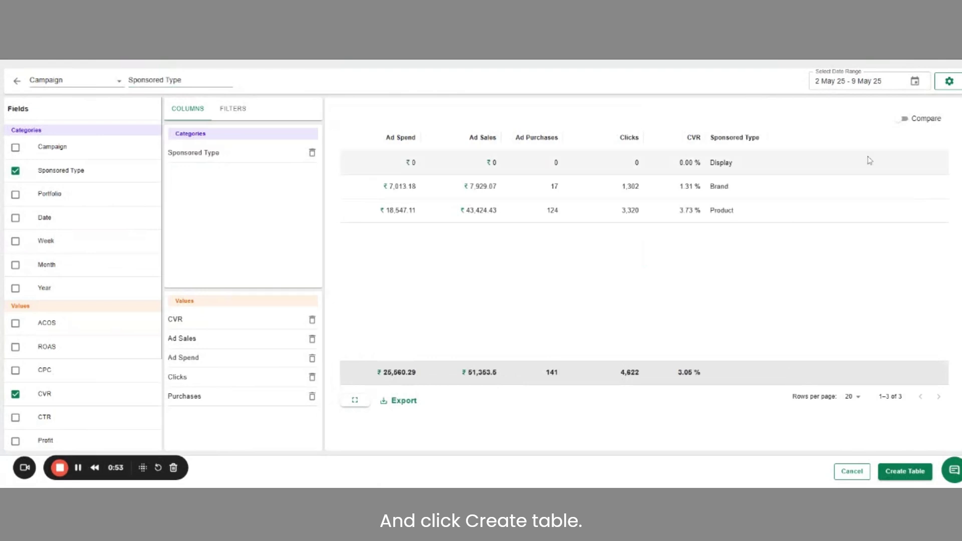
pyautogui.click(905, 471)
# - Enlarge the Sponsored Type table and start a second Campaign-data table grouped by Campaign
pyautogui.moveTo(356, 332); pyautogui.dragTo(715, 246)
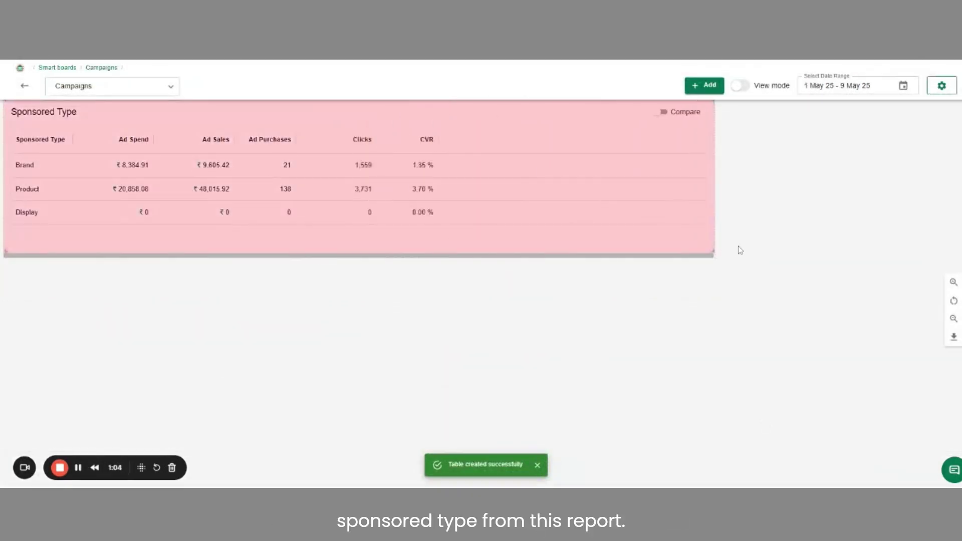
pyautogui.moveTo(710, 250); pyautogui.dragTo(712, 270)
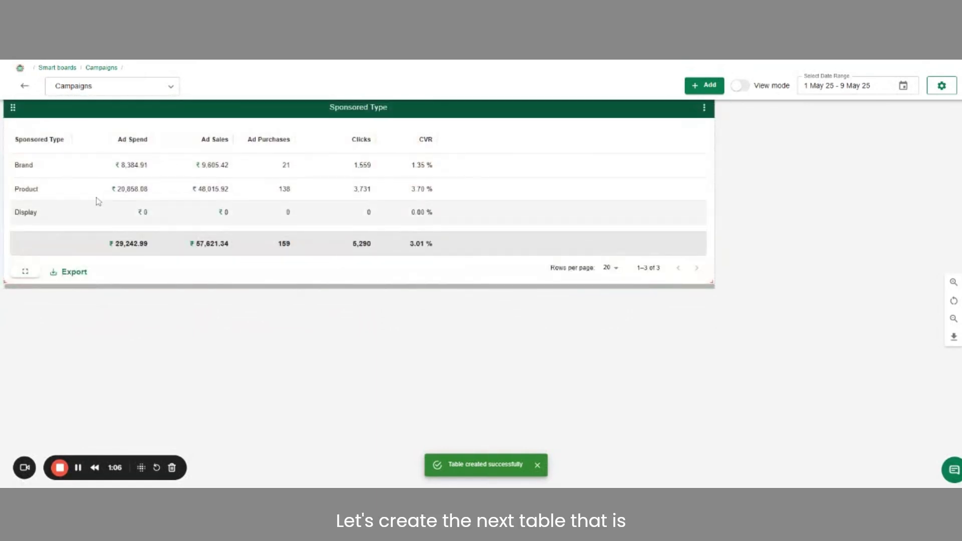
pyautogui.click(704, 85)
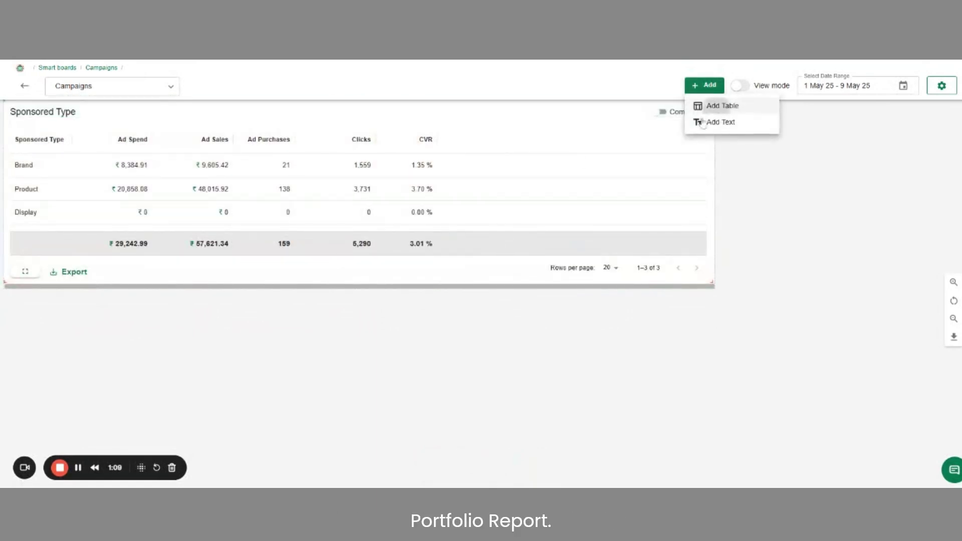
pyautogui.click(716, 106)
pyautogui.click(100, 84)
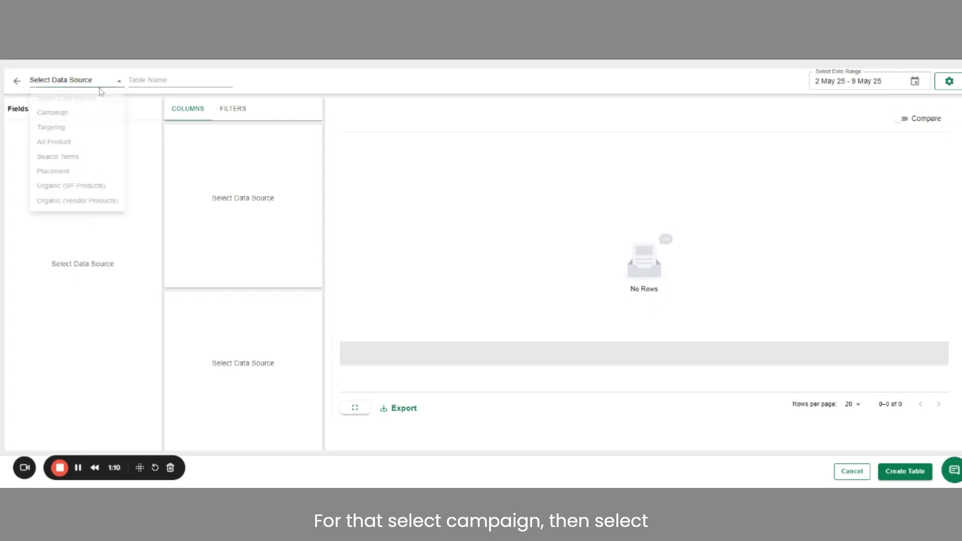
pyautogui.click(79, 119)
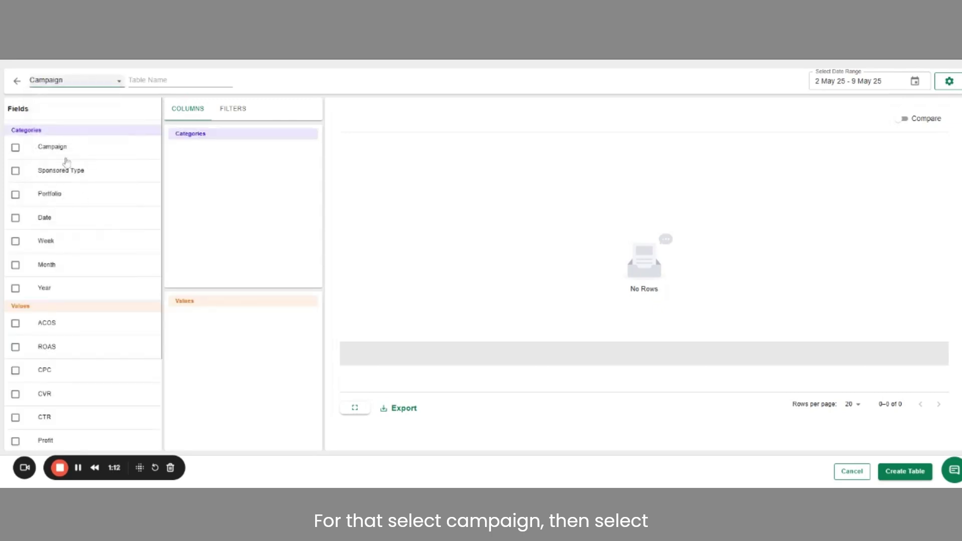
pyautogui.click(64, 152)
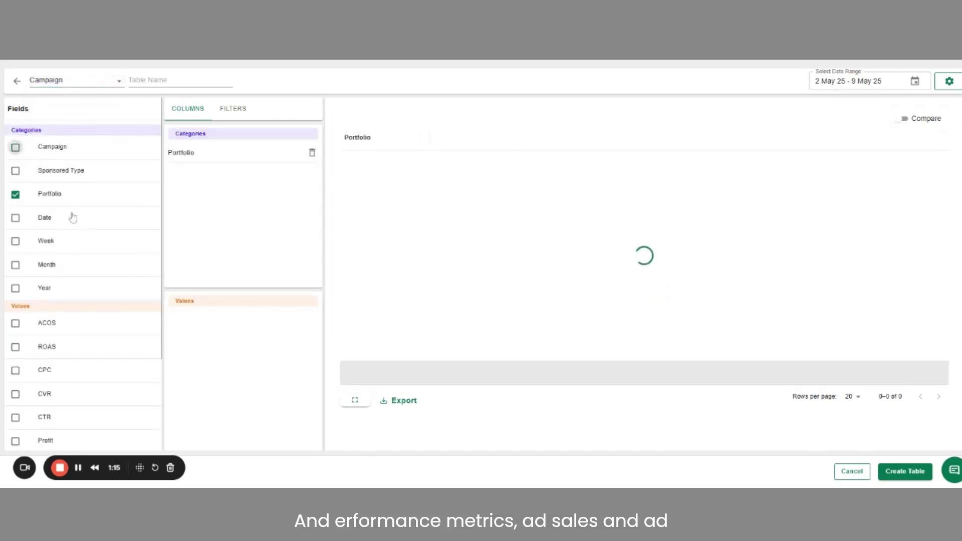
# - Add Ad Sales and Ad Spend values, a Week breakdown, and an April 1–May 9 date range
pyautogui.scroll(-5, 70, 263)
pyautogui.click(54, 346)
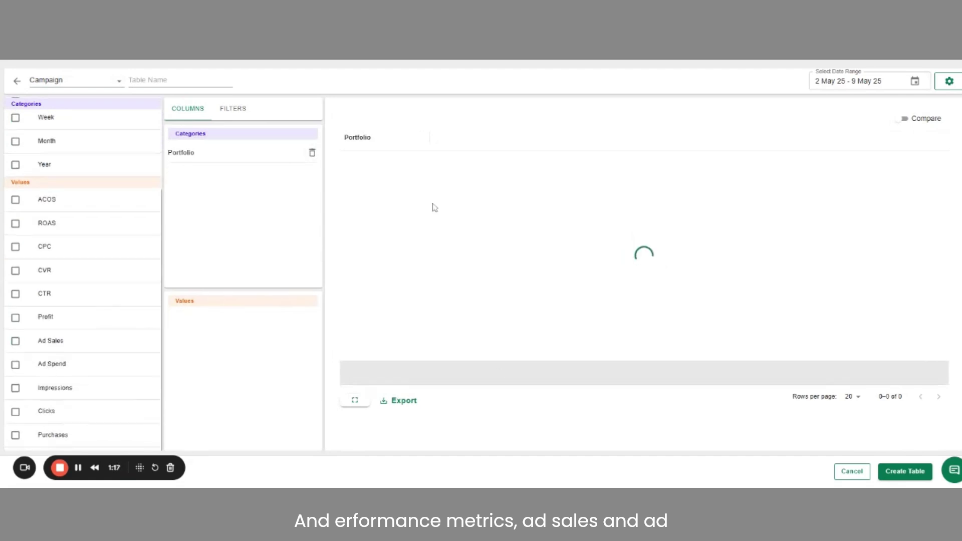
pyautogui.click(45, 341)
pyautogui.click(45, 364)
pyautogui.scroll(5, 47, 206)
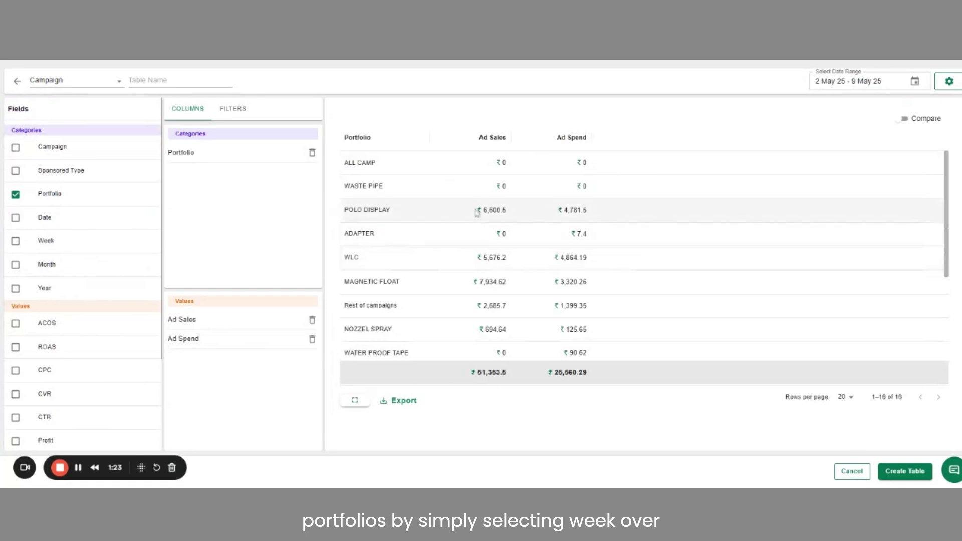
pyautogui.click(41, 243)
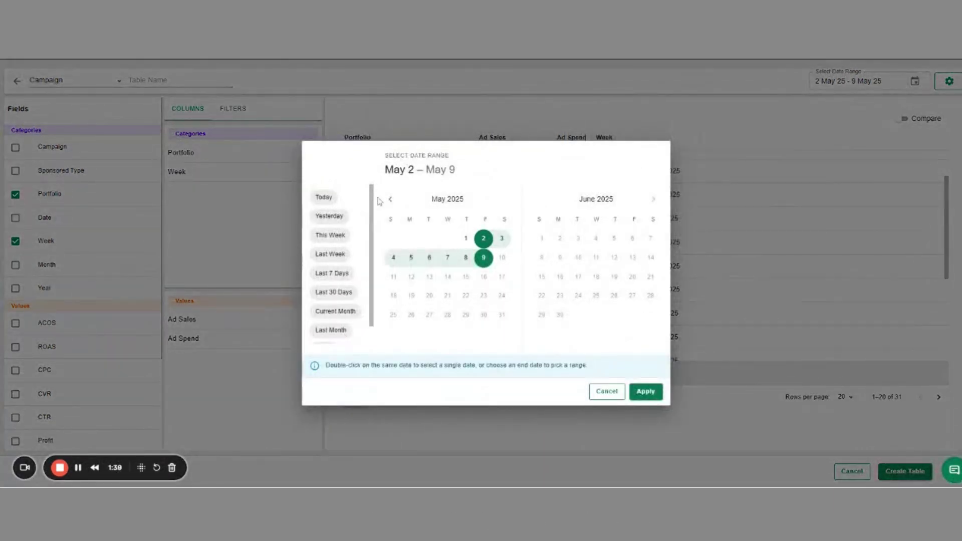
pyautogui.click(389, 199)
pyautogui.click(429, 238)
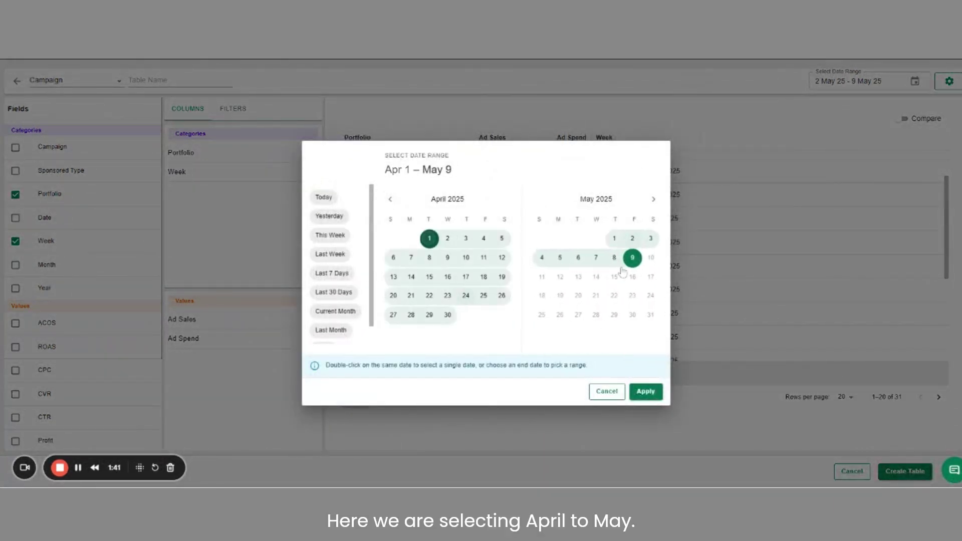
pyautogui.click(645, 391)
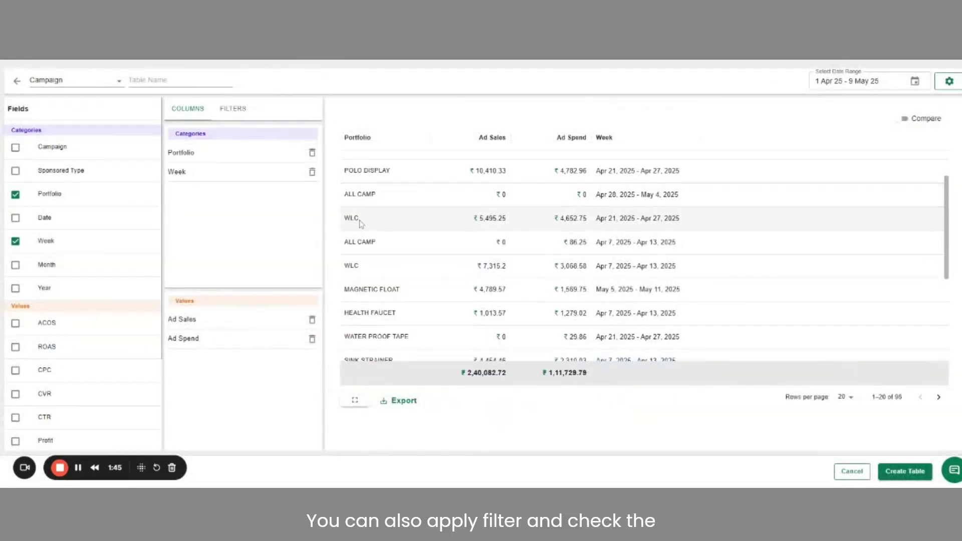
# - Test a Portfolio column filter for 'POLO DISPLAY', then remove it
pyautogui.tripleClick(376, 170)
pyautogui.hotkey('ctrl', 'c')
pyautogui.click(421, 137)
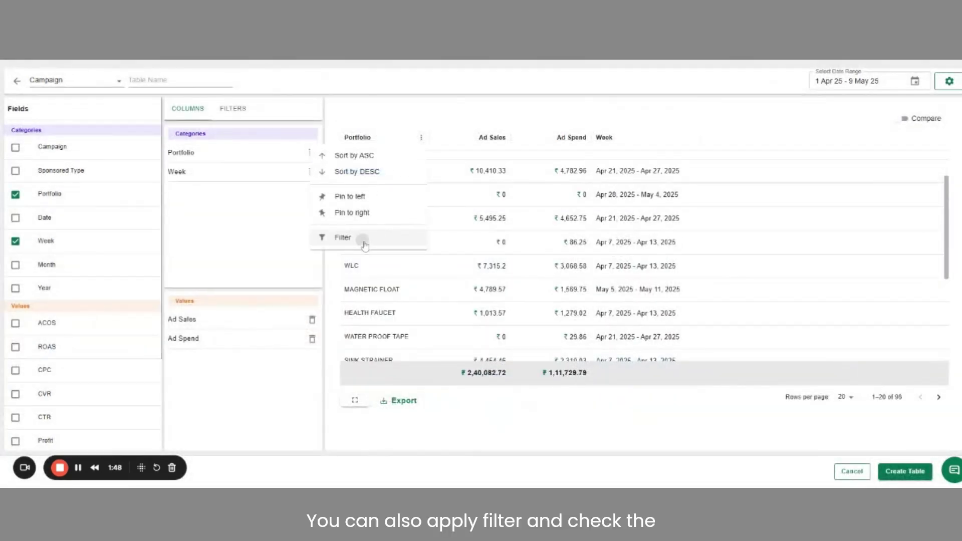
pyautogui.click(365, 238)
pyautogui.hotkey('ctrl', 'v')
pyautogui.click(645, 290)
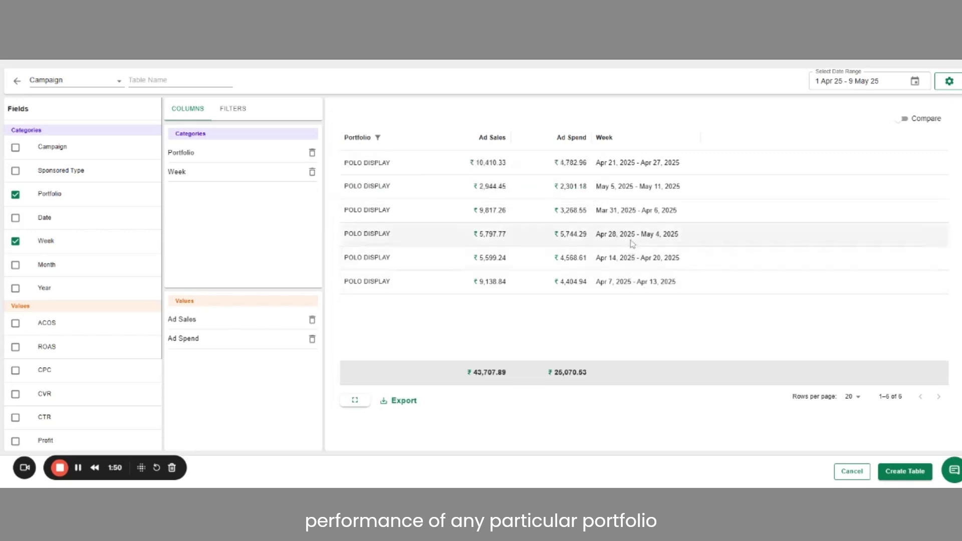
pyautogui.click(377, 137)
pyautogui.click(567, 191)
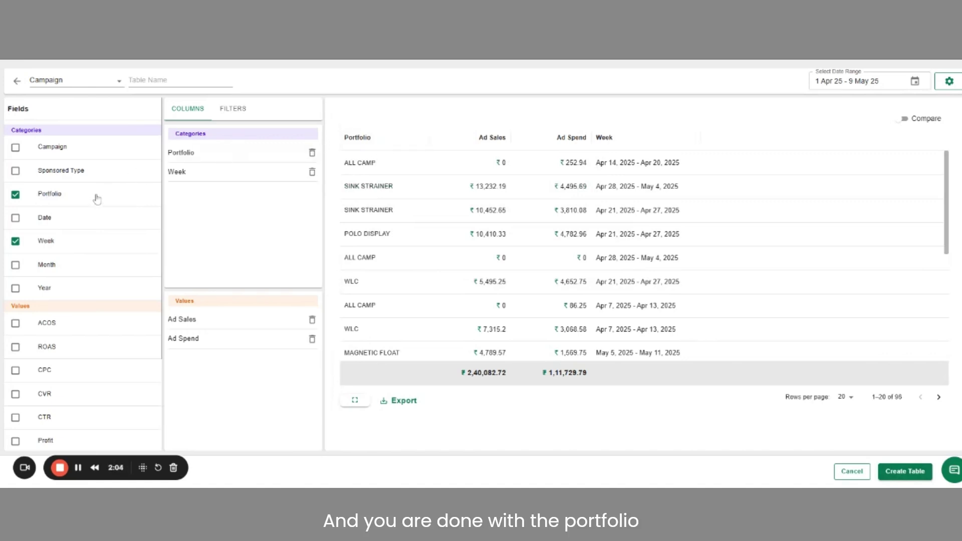
# - Re-add Portfolio, drop Week, and save the Portfolio table to the board
pyautogui.click(97, 197)
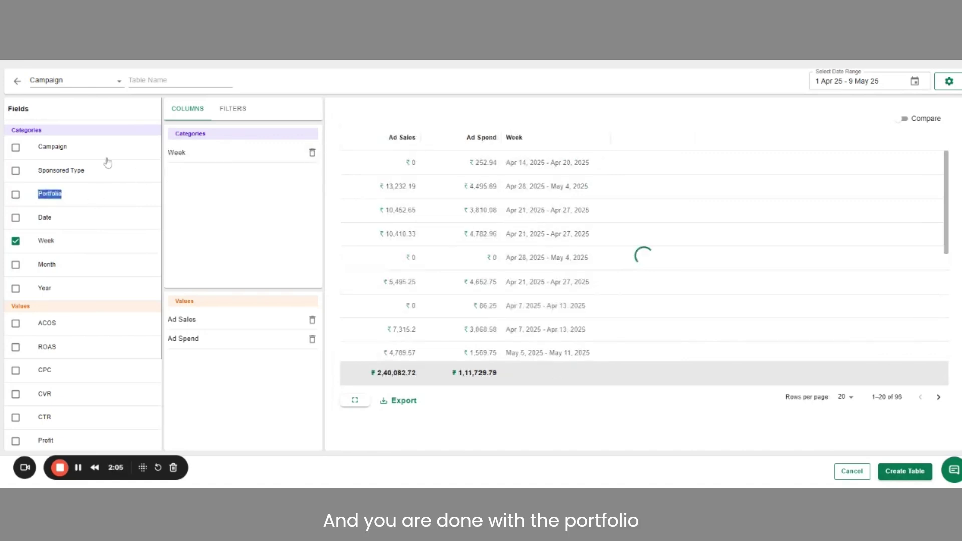
pyautogui.click(15, 195)
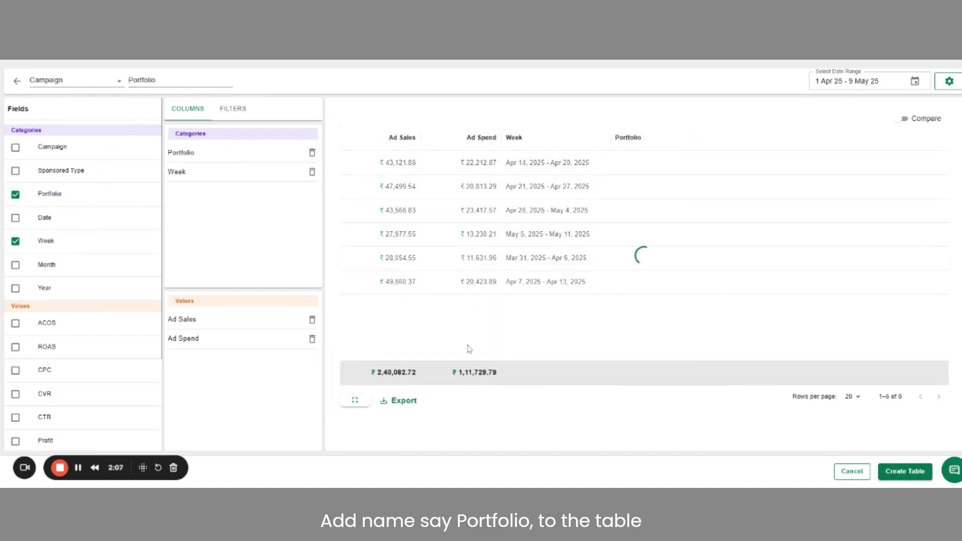
pyautogui.click(15, 241)
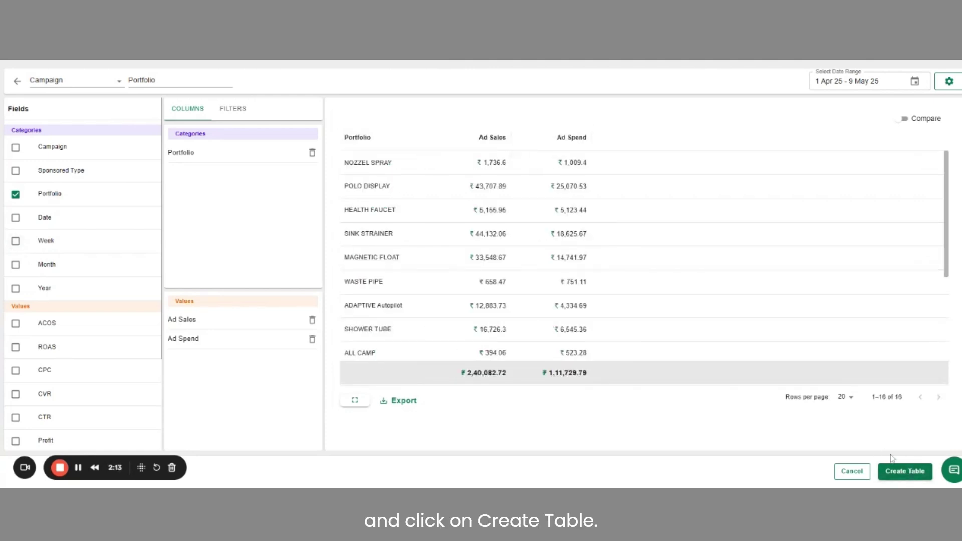
pyautogui.click(905, 471)
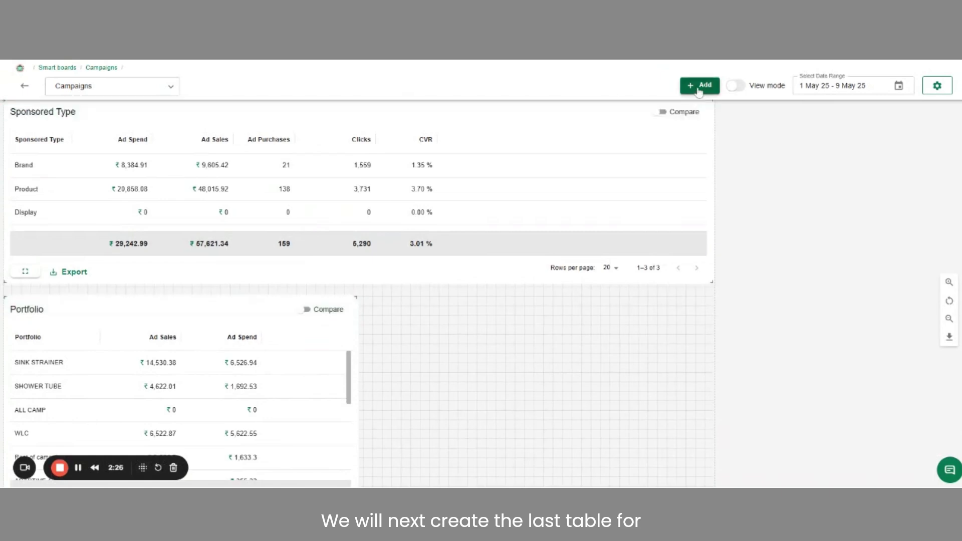
# - Start a third Campaign-data table listing each campaign's Ad Sales, Ad Spend, ACOS and Purchases
pyautogui.click(699, 85)
pyautogui.click(716, 105)
pyautogui.click(75, 80)
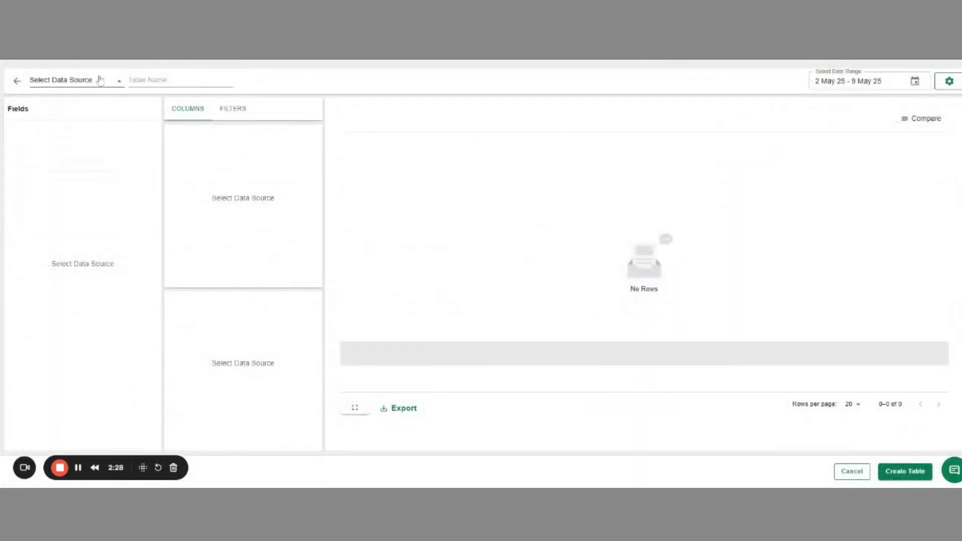
pyautogui.click(77, 114)
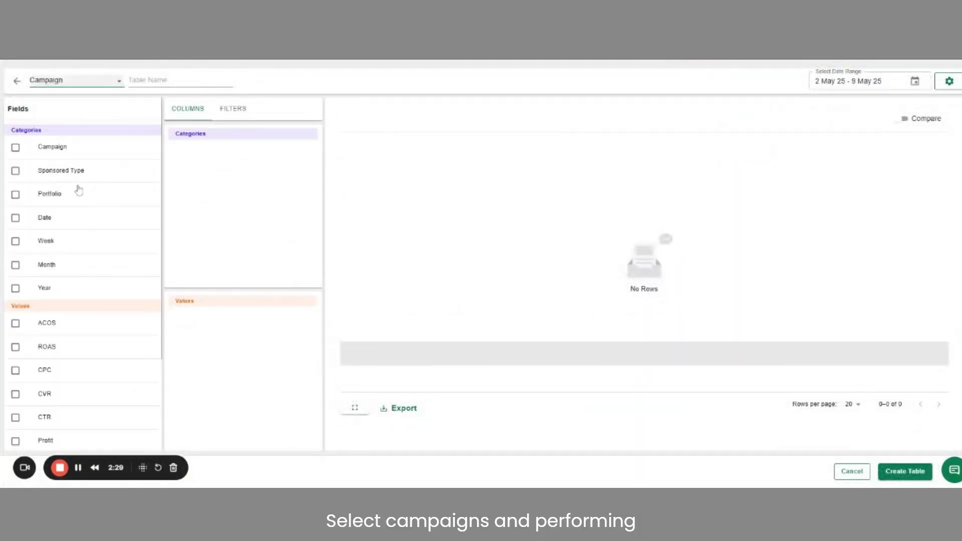
pyautogui.click(52, 155)
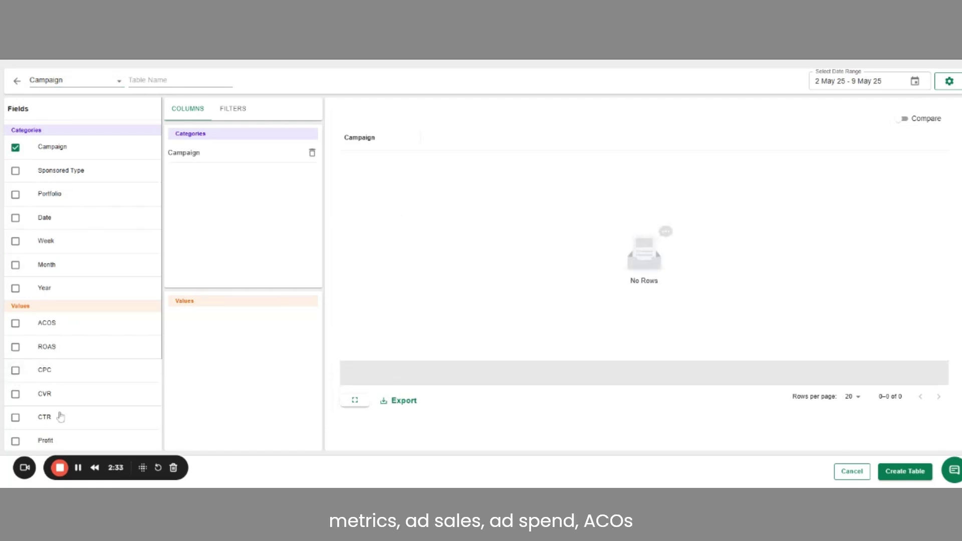
pyautogui.scroll(-3, 61, 417)
pyautogui.click(54, 341)
pyautogui.click(48, 199)
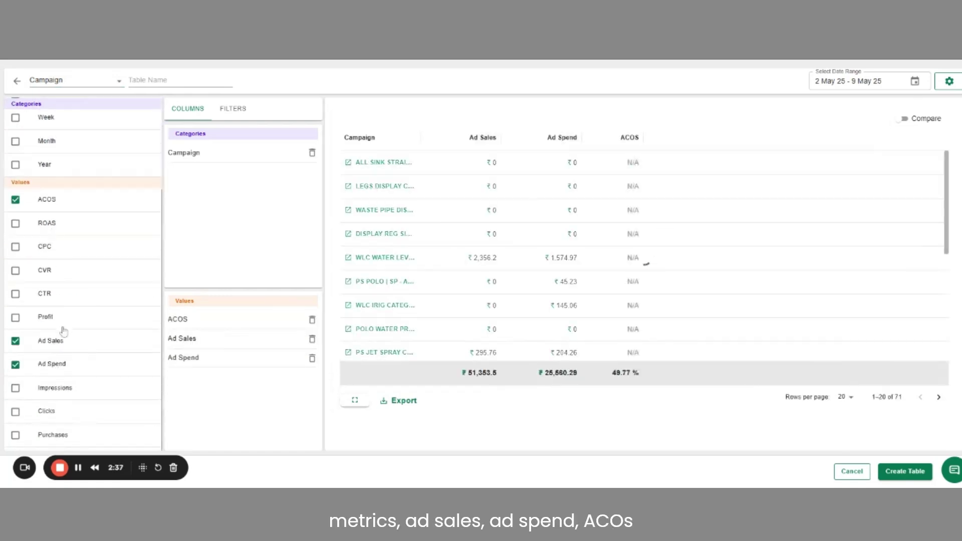
pyautogui.click(55, 433)
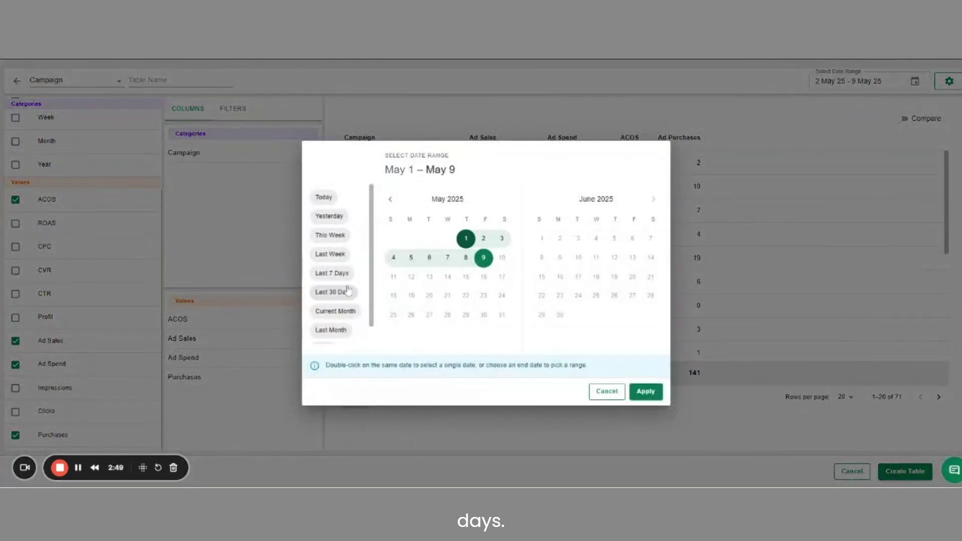
# - Limit the date range to the last 7 days (May 2–9) and filter ACOS to at most 30
pyautogui.click(332, 273)
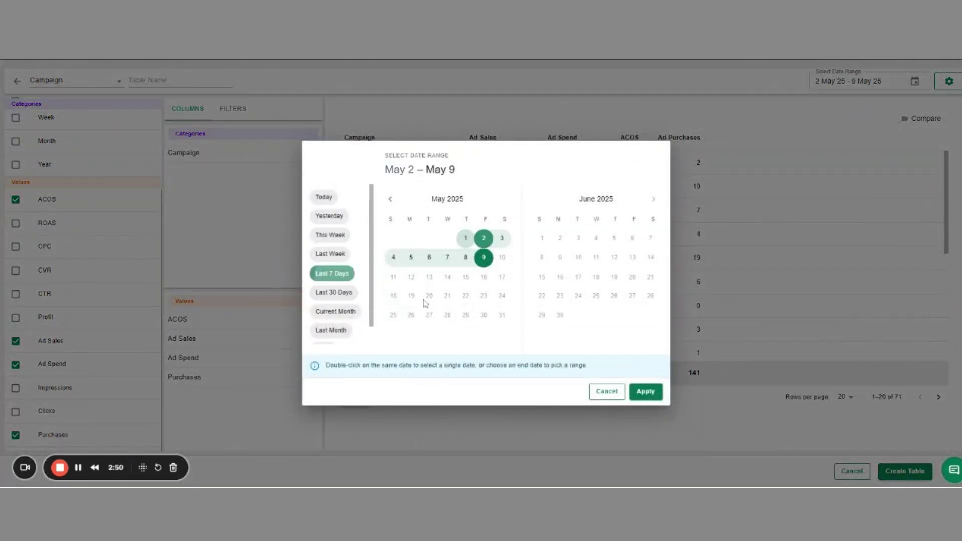
pyautogui.click(646, 391)
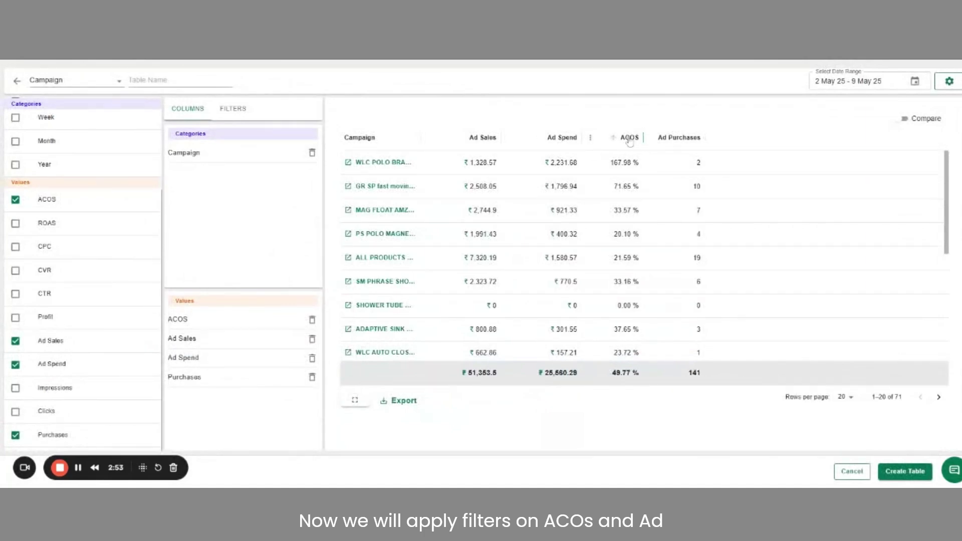
pyautogui.click(591, 140)
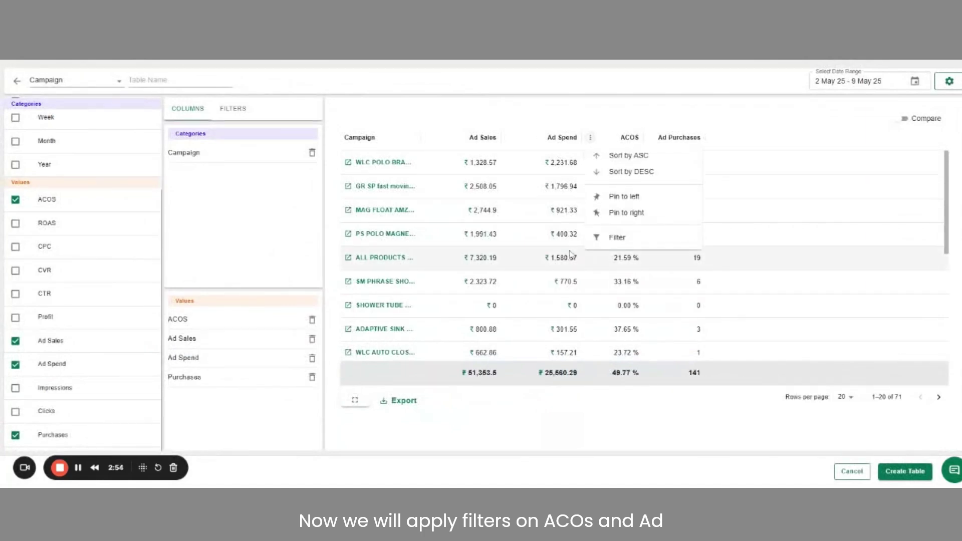
pyautogui.click(620, 237)
pyautogui.click(463, 169)
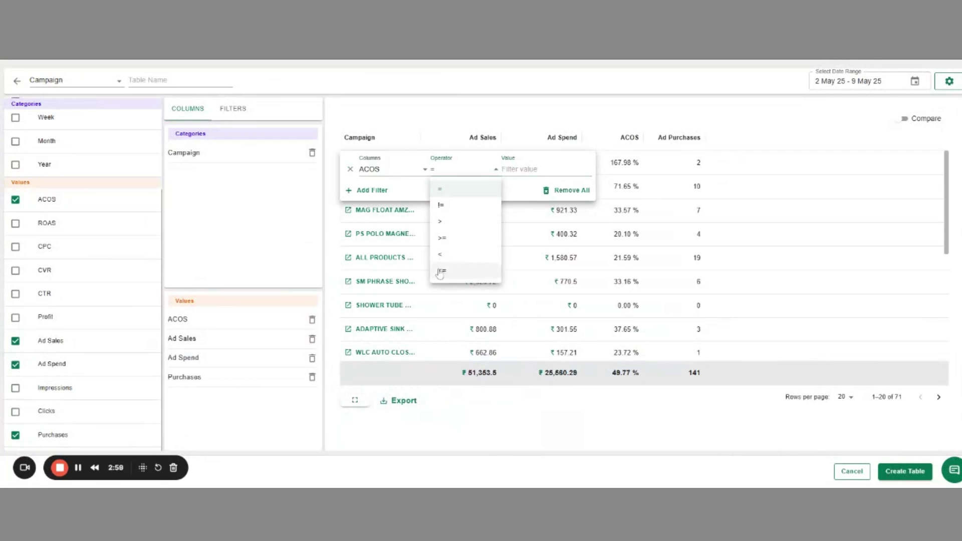
pyautogui.click(440, 271)
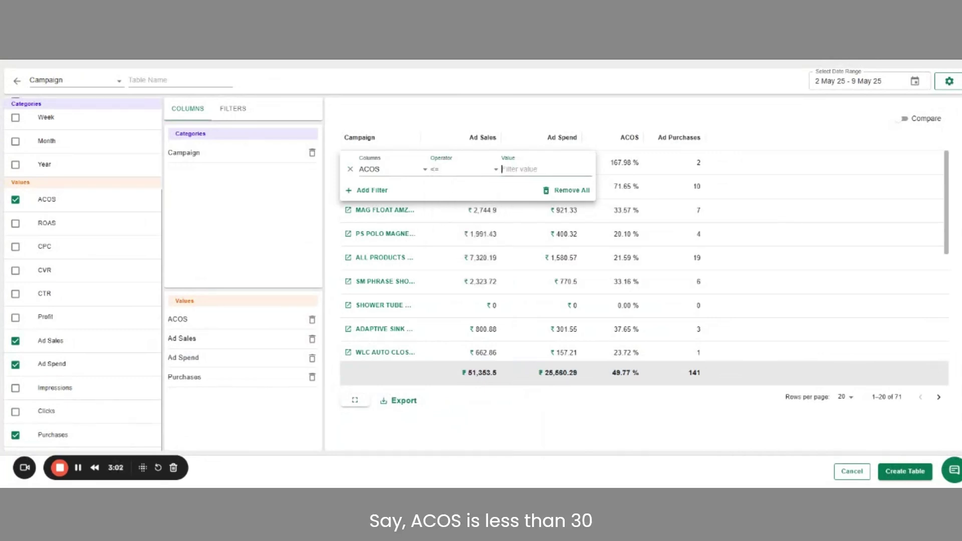
pyautogui.write('30')
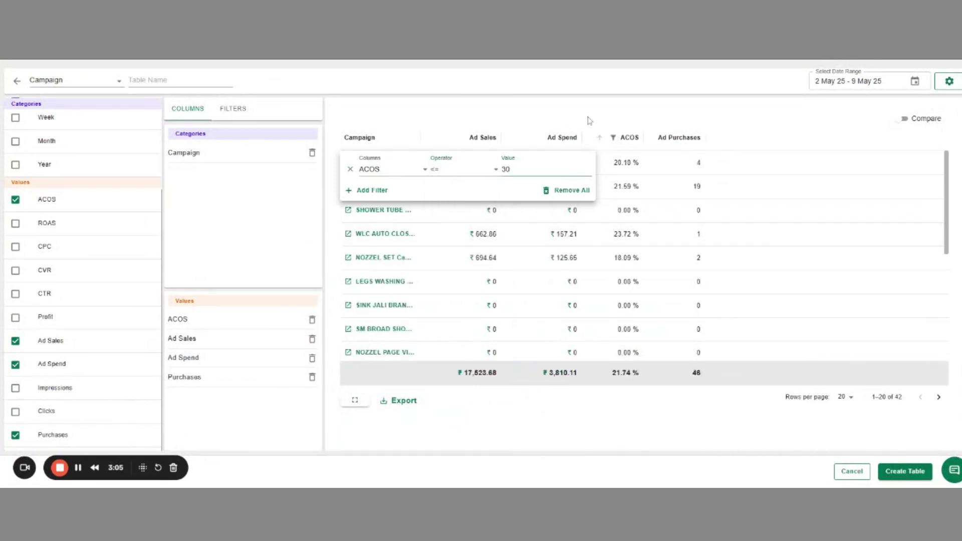
# - Add a second filter requiring Ad Purchases of at least 2, then widen the Campaign column
pyautogui.click(381, 191)
pyautogui.click(411, 199)
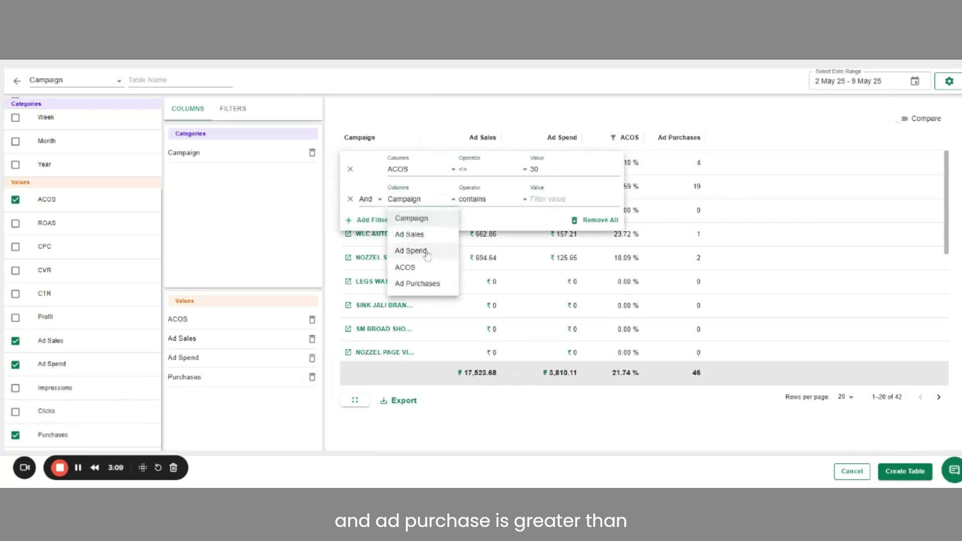
pyautogui.click(414, 282)
pyautogui.click(481, 199)
pyautogui.click(473, 267)
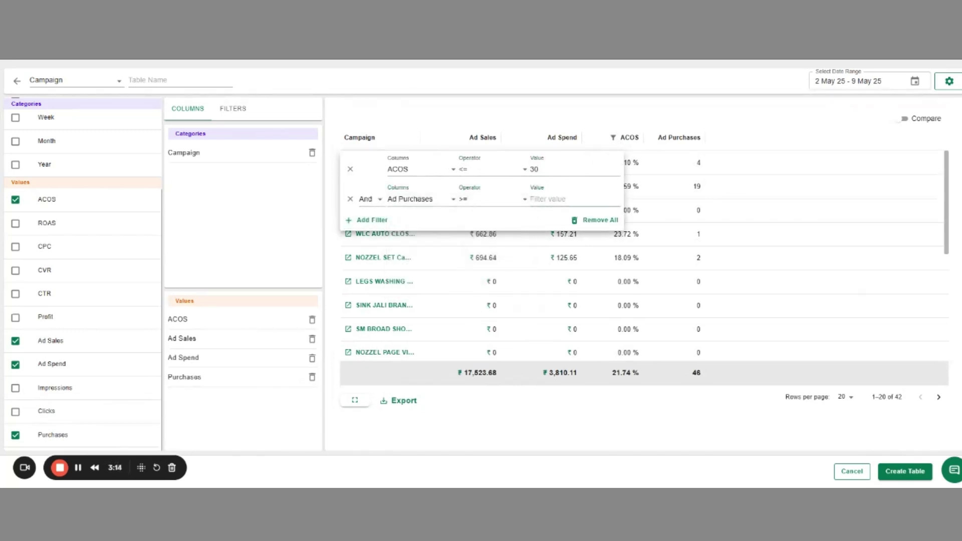
pyautogui.write('2')
pyautogui.click(559, 324)
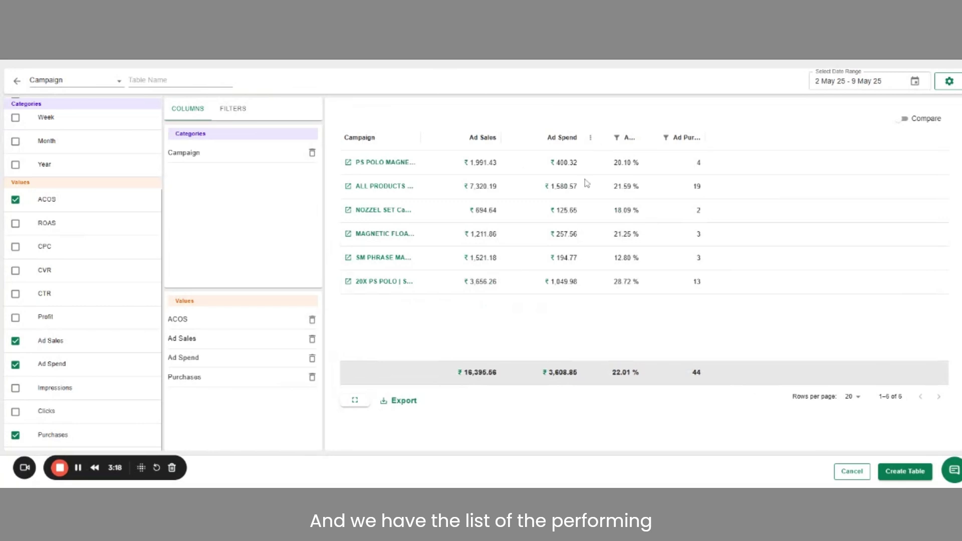
pyautogui.moveTo(420, 143)
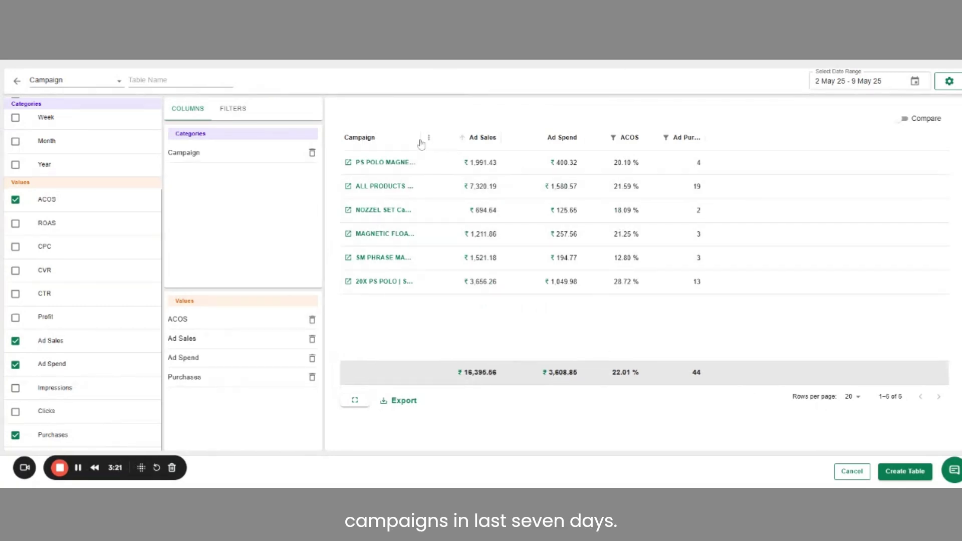
pyautogui.moveTo(421, 144); pyautogui.dragTo(526, 138)
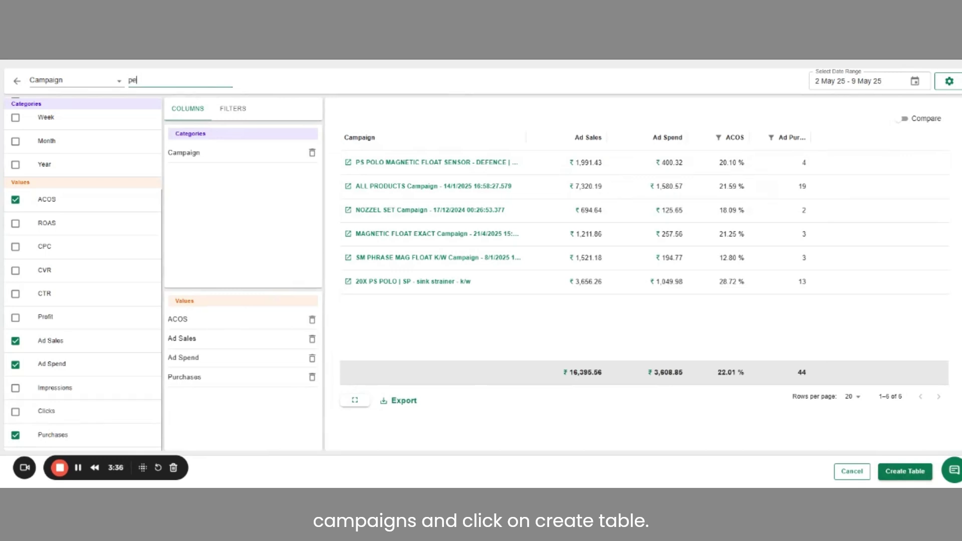
# - Name the table 'Performing Camp', save it, and place it beside the Portfolio table
pyautogui.write('amp')
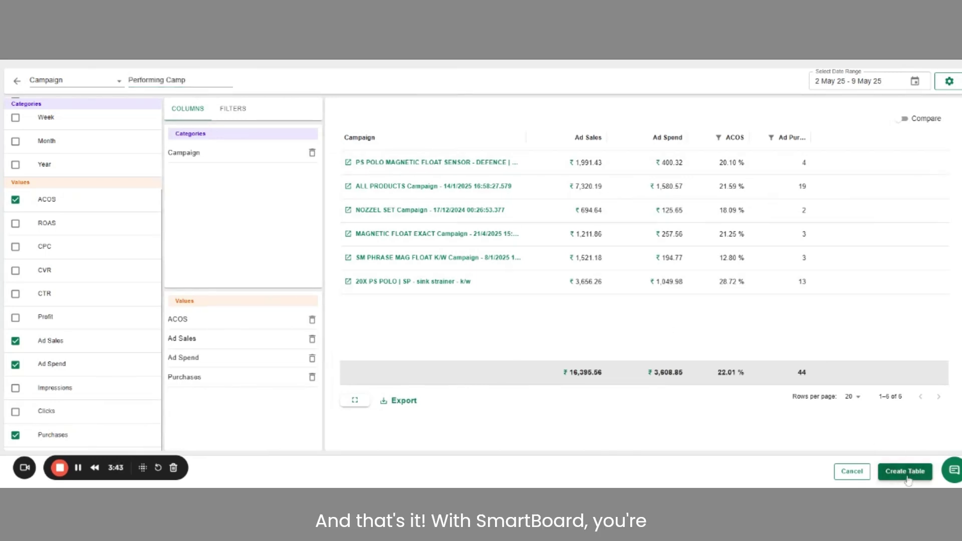
pyautogui.click(904, 471)
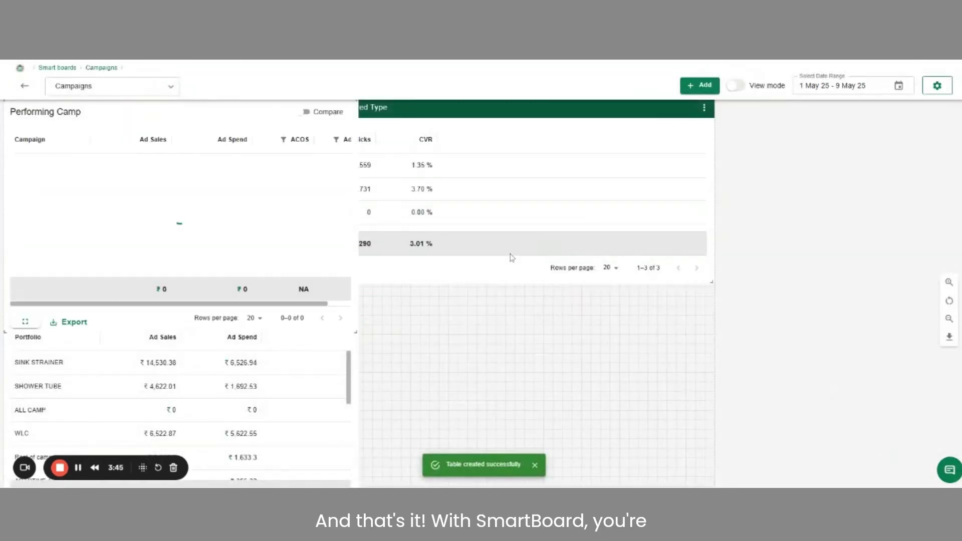
pyautogui.moveTo(219, 110); pyautogui.dragTo(271, 312)
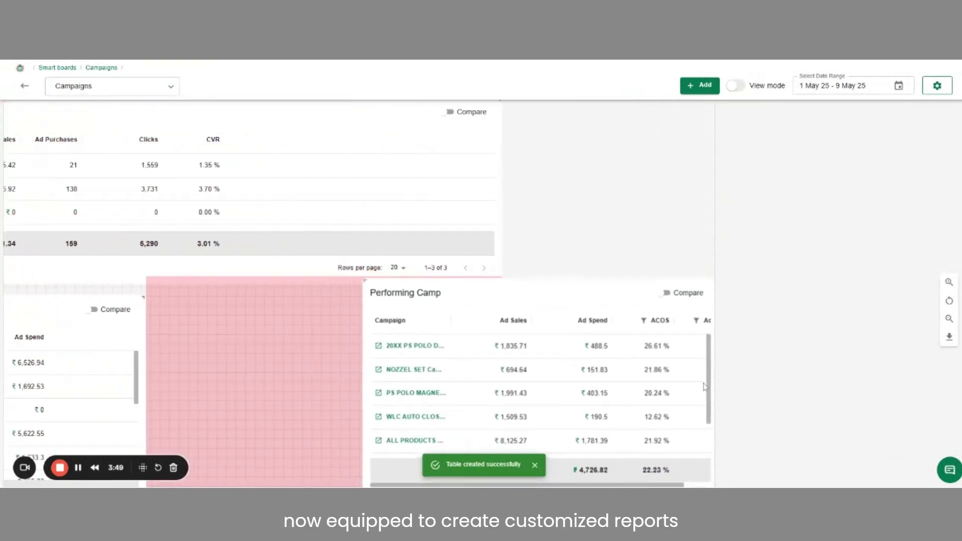